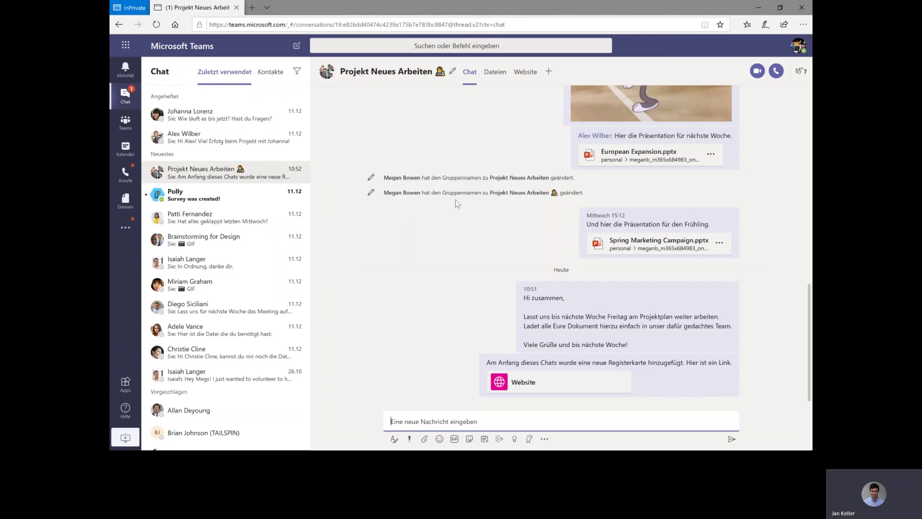
# Look through the earlier messages, shared files and poll in the Projekt Neues Arbeiten group chat
pyautogui.scroll(10, 456, 200)
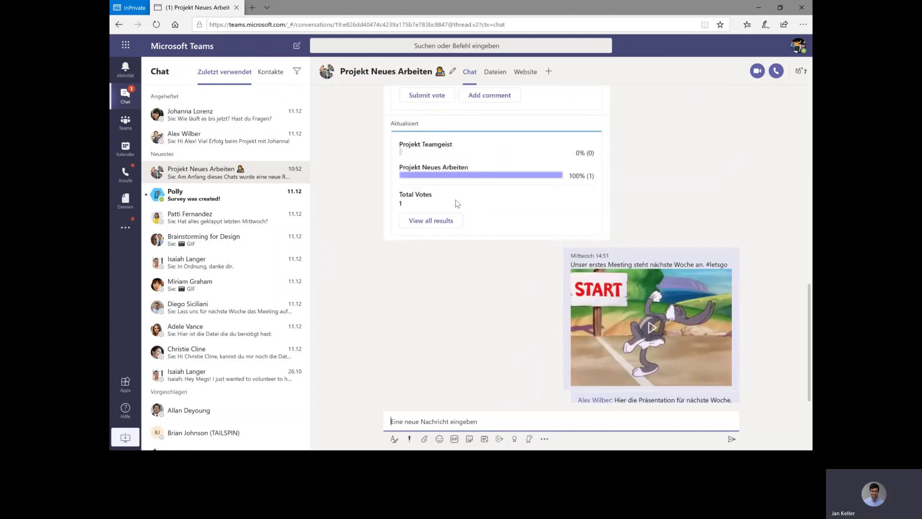
pyautogui.scroll(10, 455, 201)
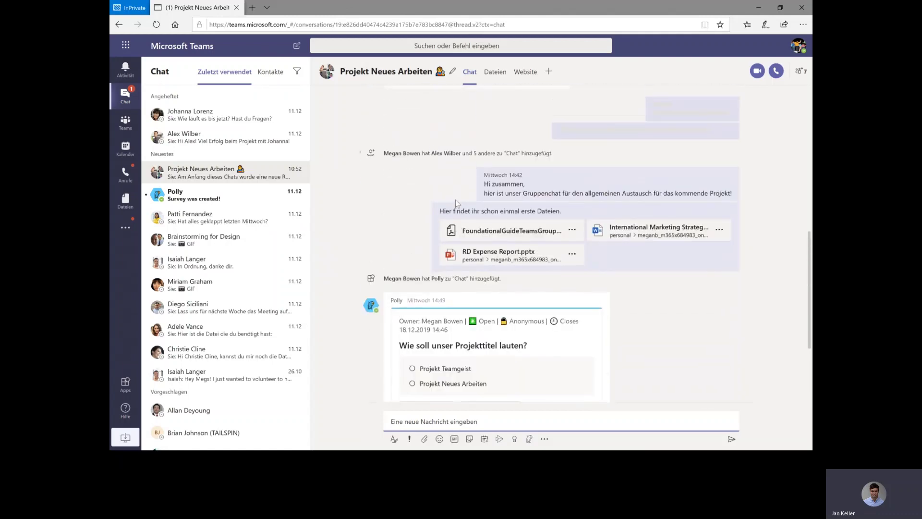
pyautogui.scroll(-2, 456, 200)
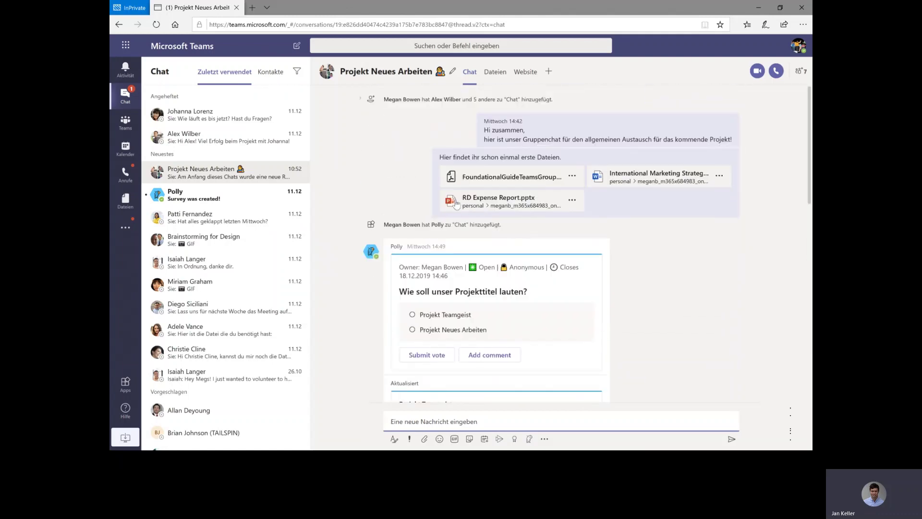
pyautogui.scroll(-10, 456, 204)
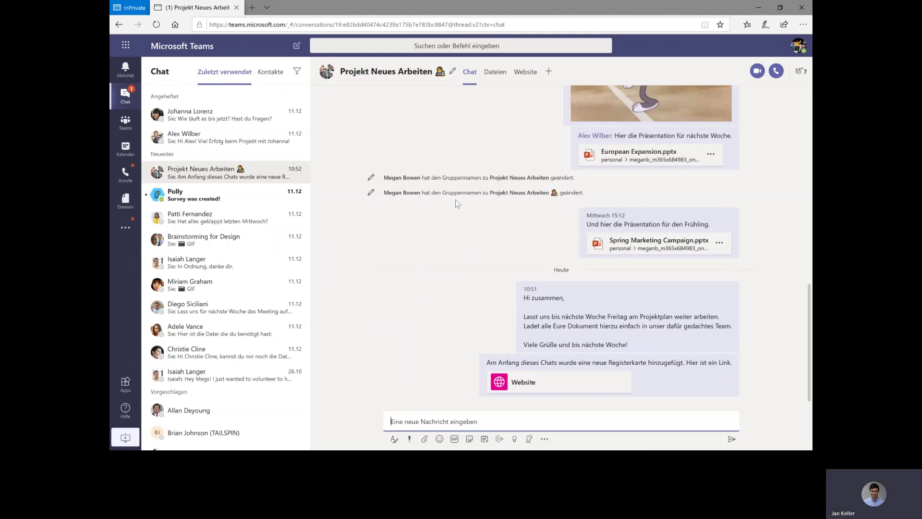
# Start a new chat with the Senior Engineer colleague and get the message field ready for writing
pyautogui.click(296, 48)
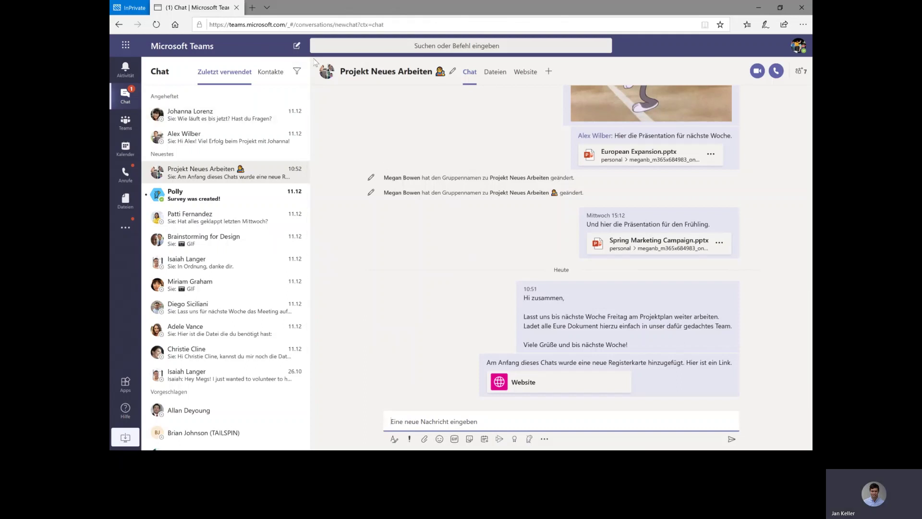
pyautogui.write('j')
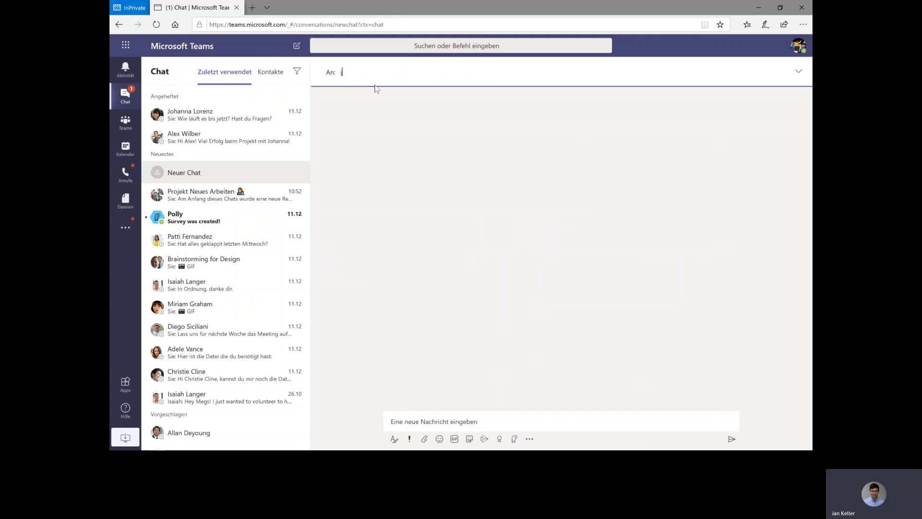
pyautogui.write('ohann')
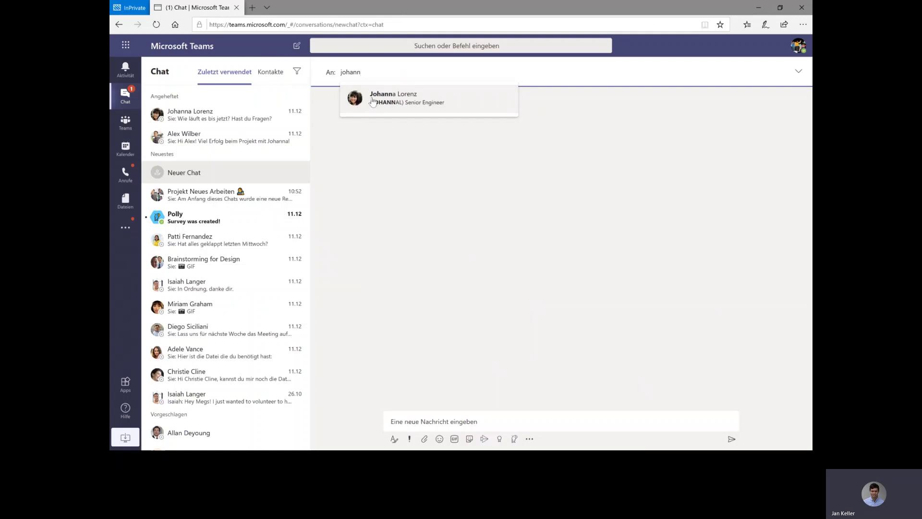
pyautogui.click(380, 99)
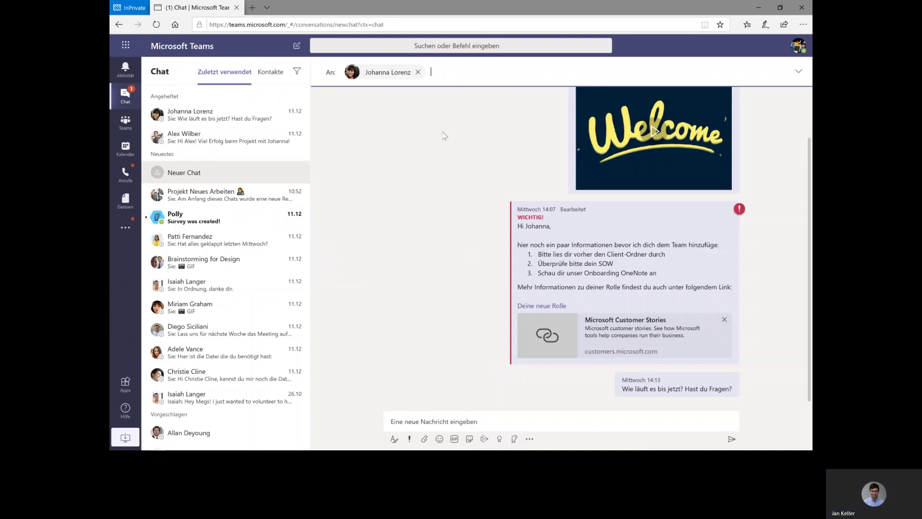
pyautogui.moveTo(551, 154)
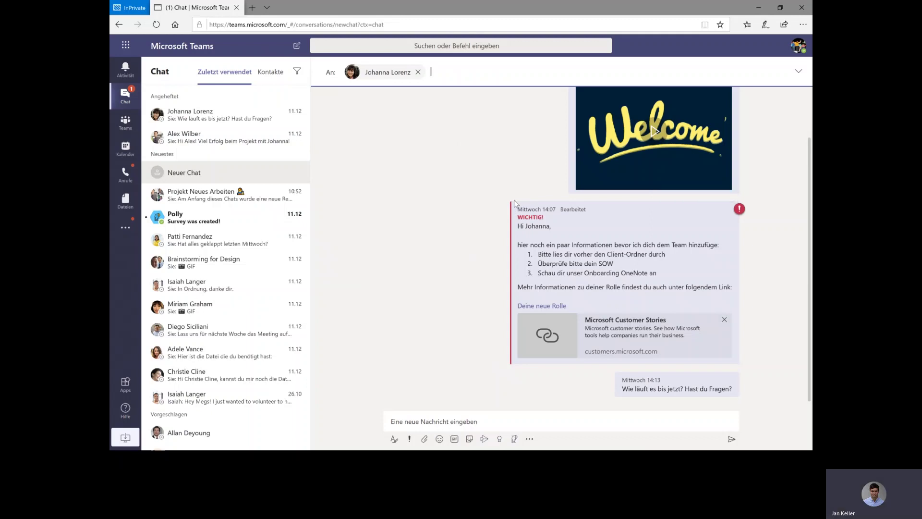
pyautogui.scroll(3, 546, 170)
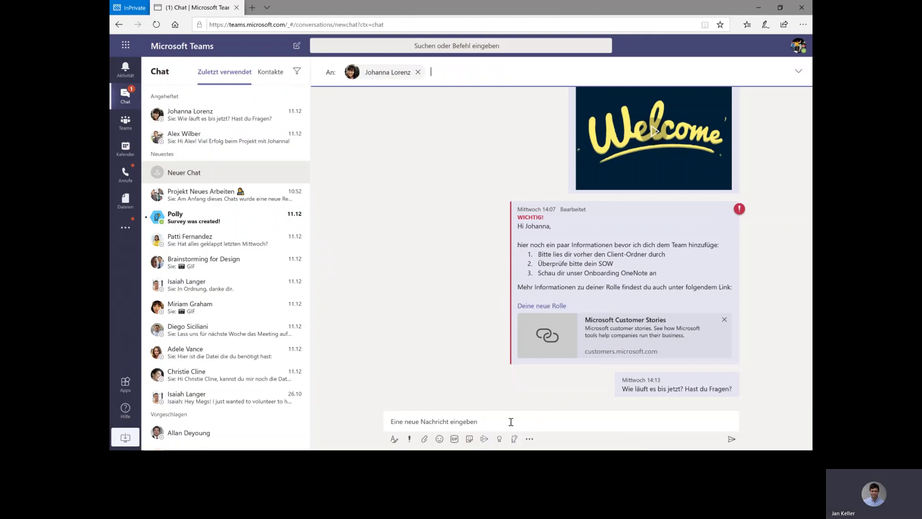
pyautogui.click(462, 421)
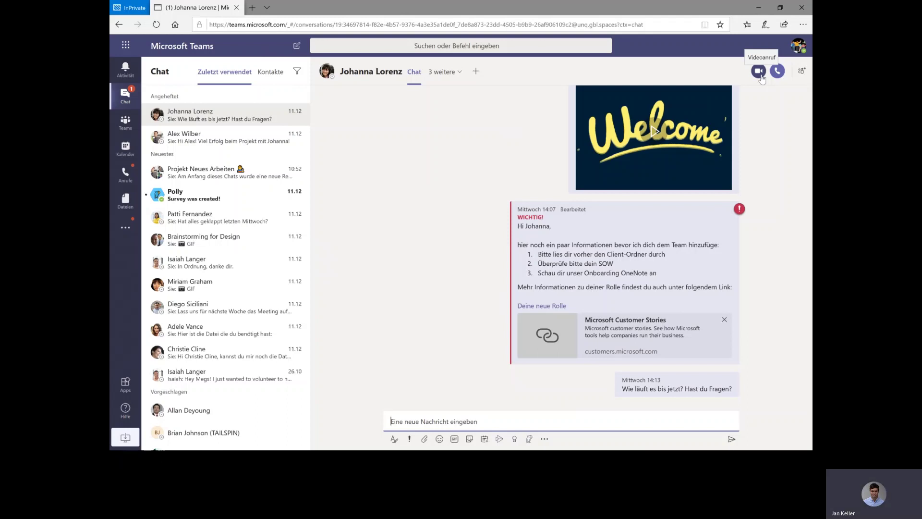
# Add the Marketing Assistant colleague to the one-to-one chat to create a new group conversation
pyautogui.click(801, 71)
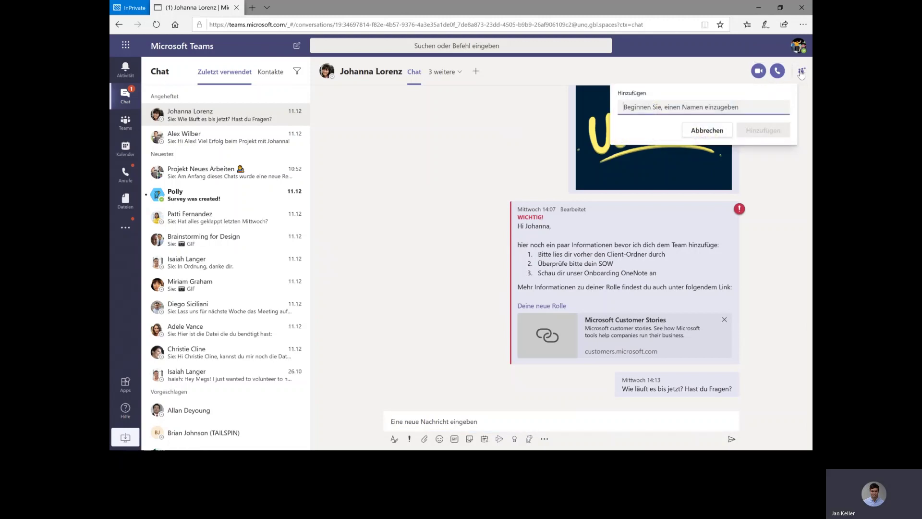
pyautogui.write('alex')
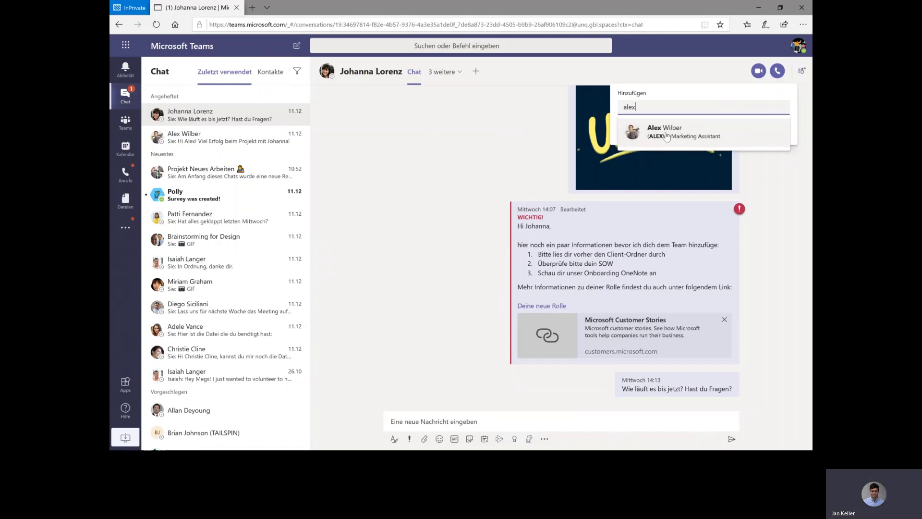
pyautogui.click(668, 136)
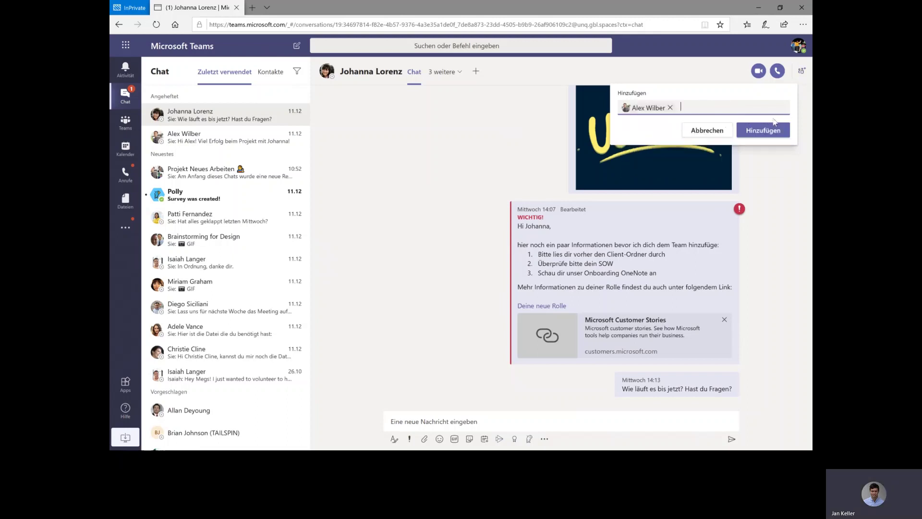
pyautogui.click(765, 131)
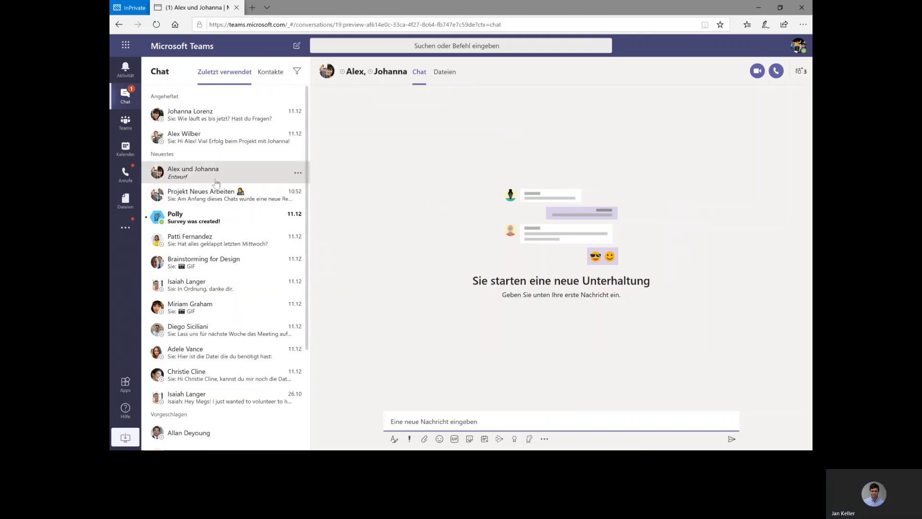
# Return to the pinned one-to-one chat with the Senior Engineer and view its message history
pyautogui.click(202, 114)
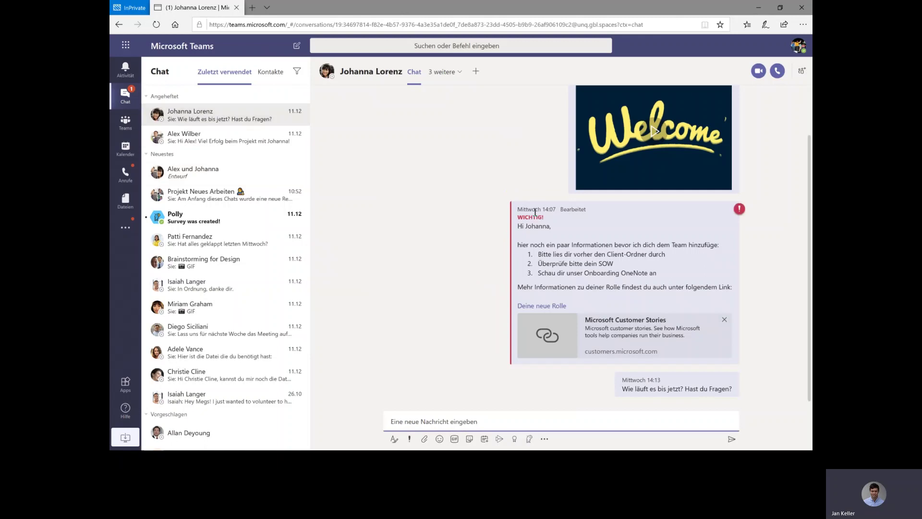
pyautogui.scroll(2, 460, 241)
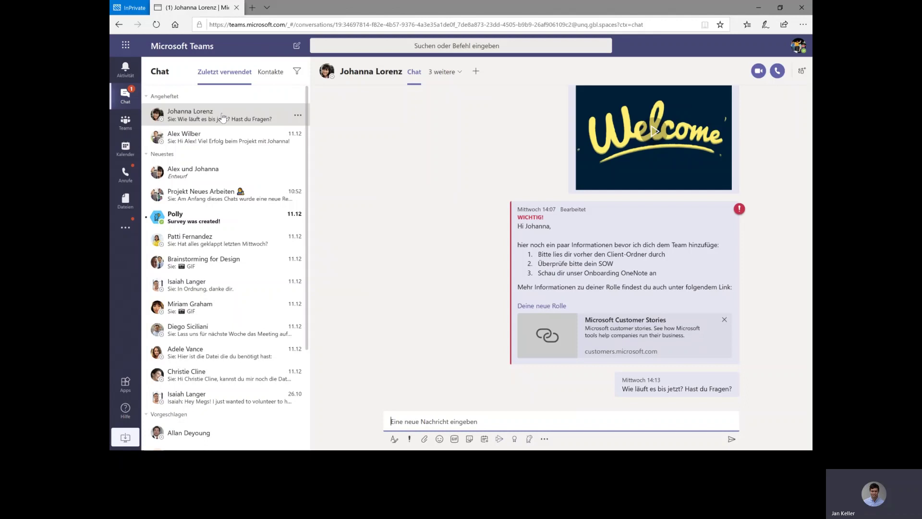
# Examine the Projekt Neues Arbeiten group chat's history, including its shared files, Polly poll, GIF and presentations
pyautogui.click(202, 199)
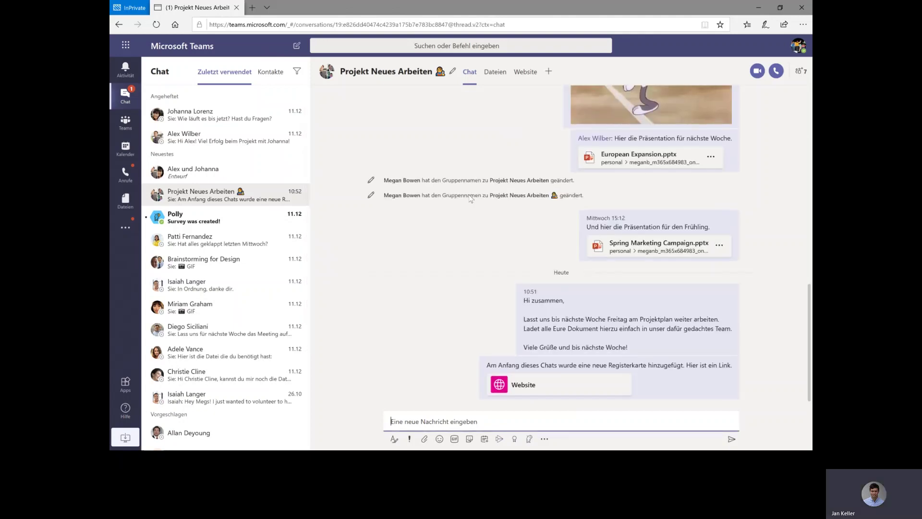
pyautogui.scroll(3, 470, 198)
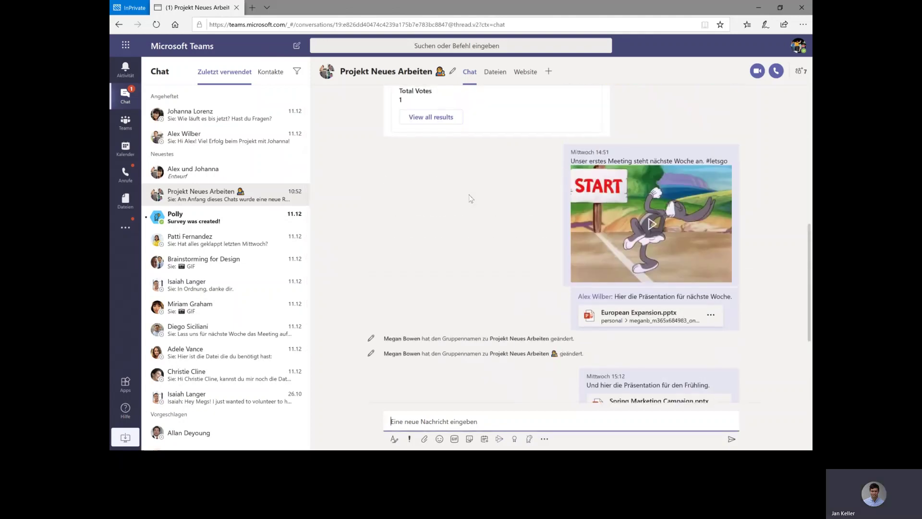
pyautogui.scroll(6, 471, 198)
pyautogui.scroll(3, 470, 199)
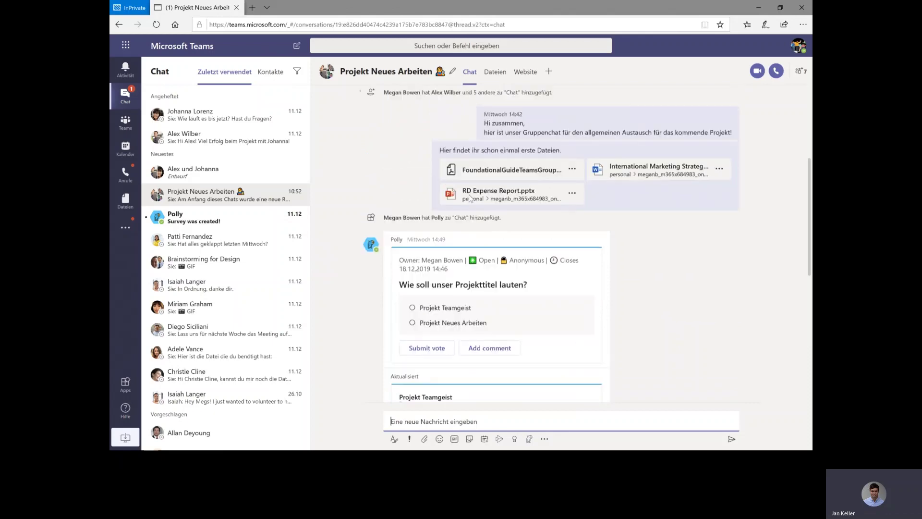
pyautogui.scroll(-8, 470, 198)
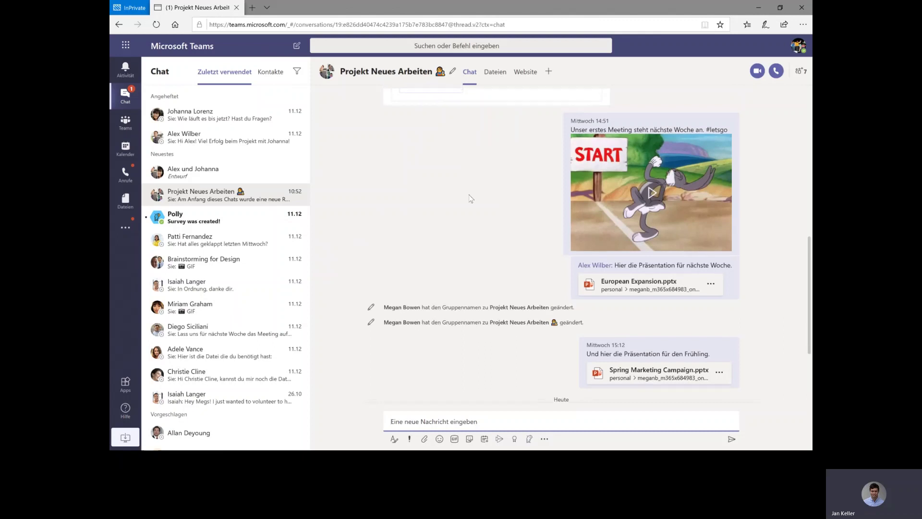
pyautogui.scroll(4, 470, 198)
pyautogui.scroll(2, 471, 198)
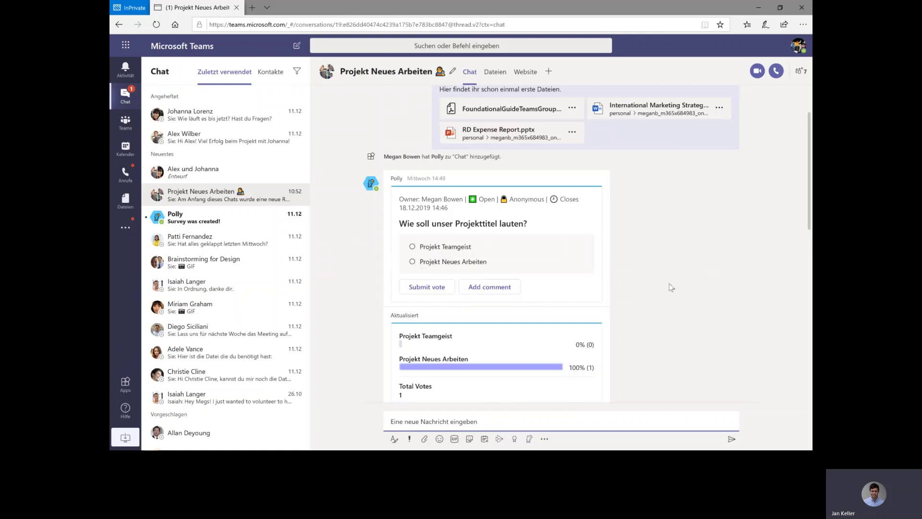
pyautogui.scroll(-2, 669, 283)
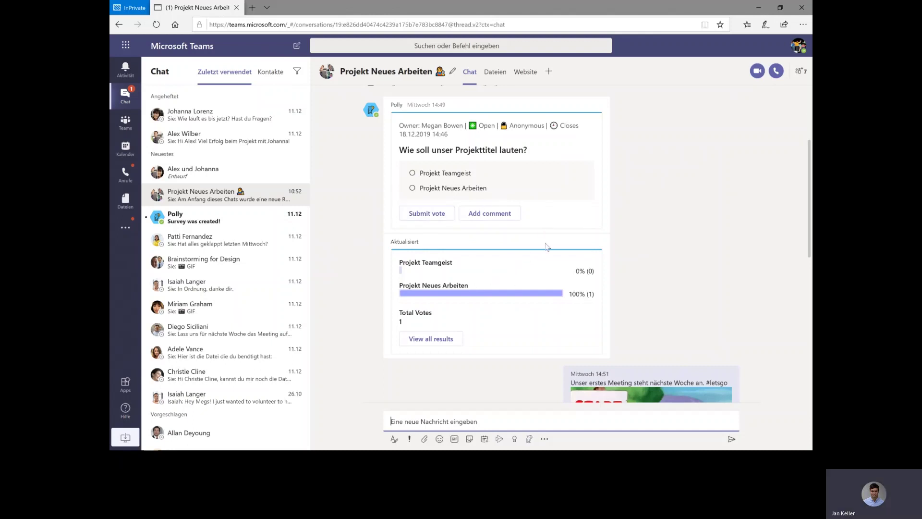
pyautogui.moveTo(672, 229)
pyautogui.scroll(-1, 528, 260)
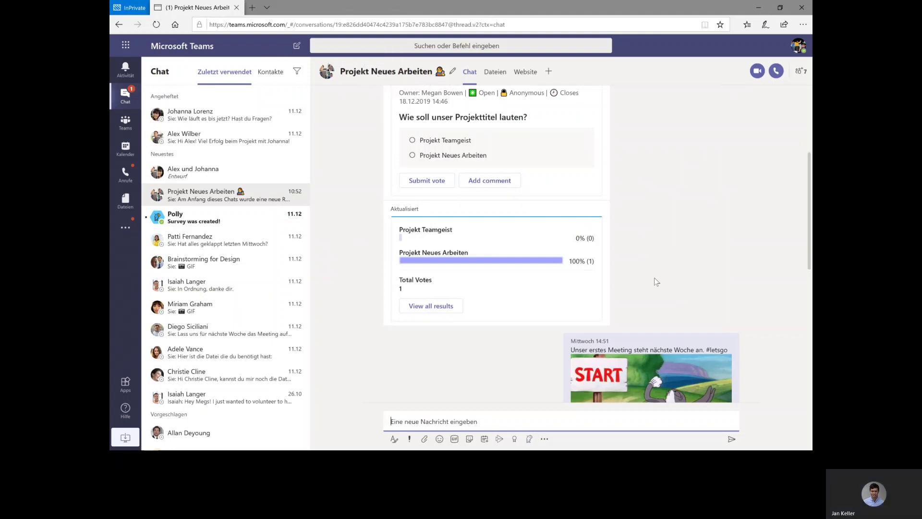
pyautogui.scroll(-5, 654, 279)
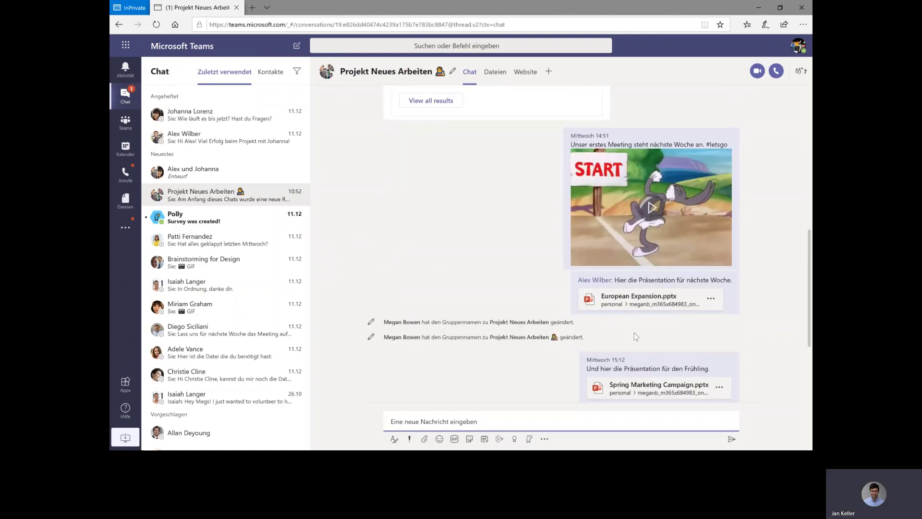
pyautogui.scroll(-2, 636, 336)
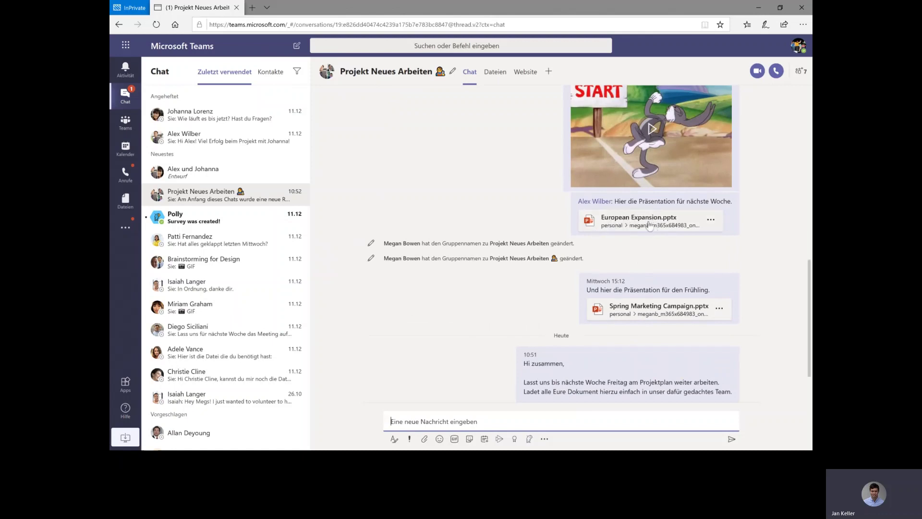
pyautogui.moveTo(588, 232)
pyautogui.moveTo(597, 317)
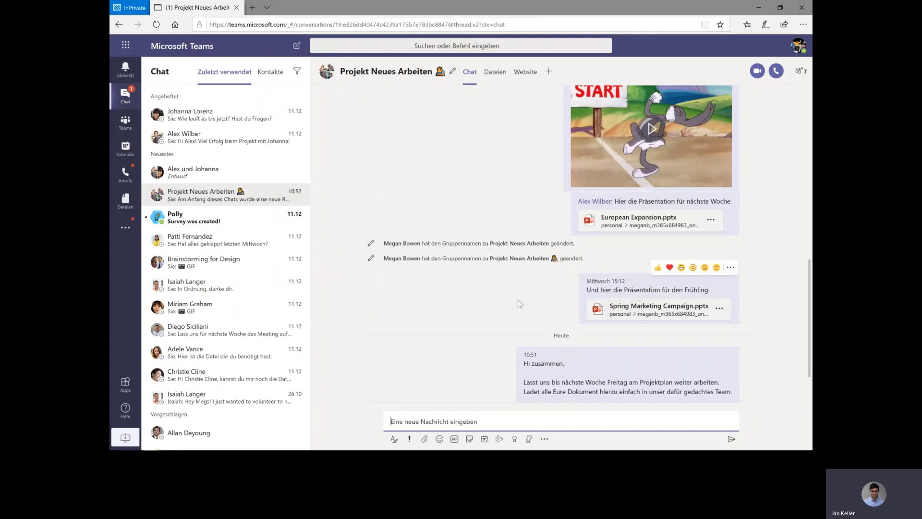
# Open Spring Marketing Campaign.pptx from the group chat's shared files and show its alternative opening and download options
pyautogui.click(497, 77)
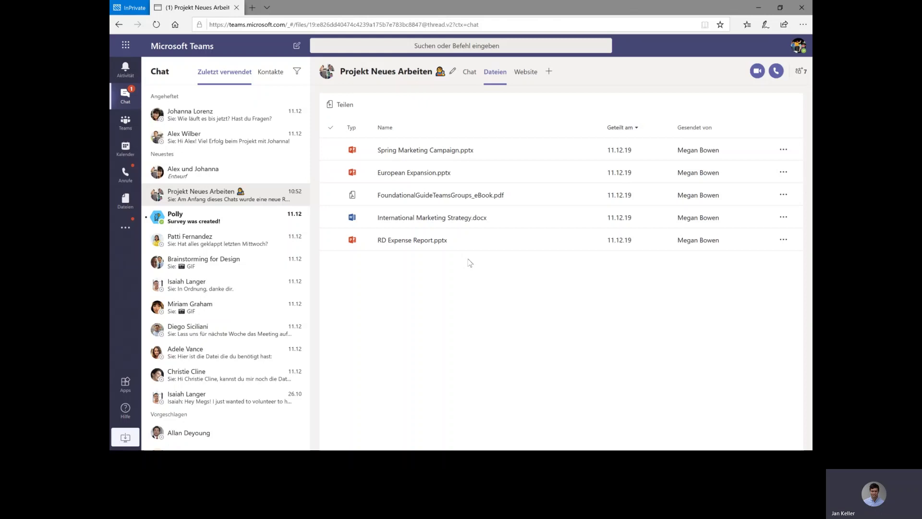
pyautogui.click(426, 142)
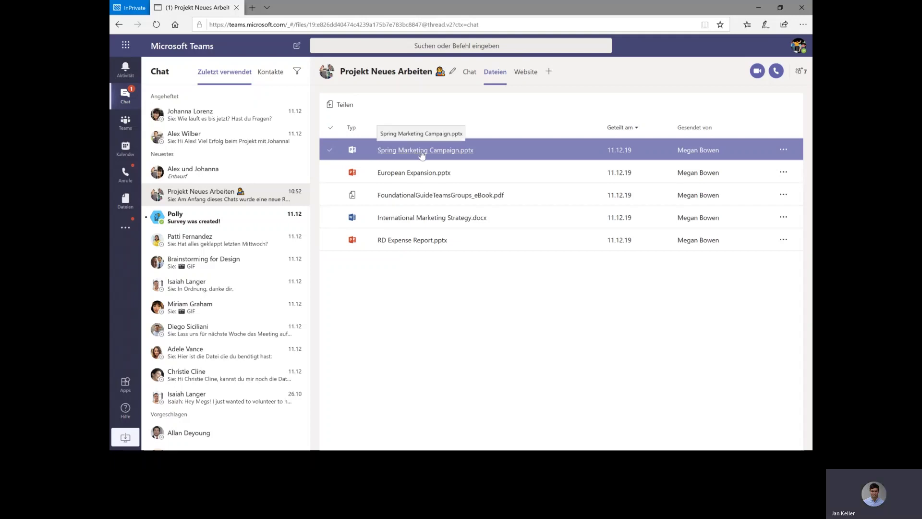
pyautogui.click(422, 151)
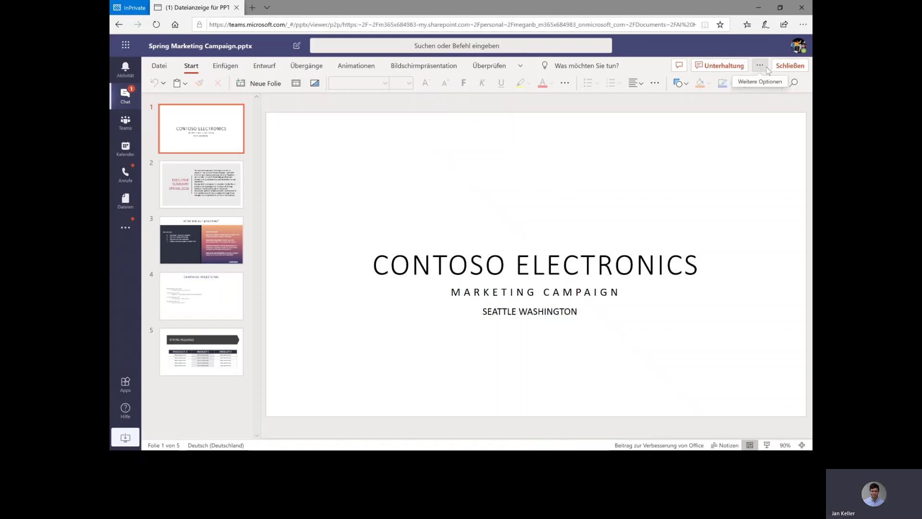
pyautogui.click(763, 69)
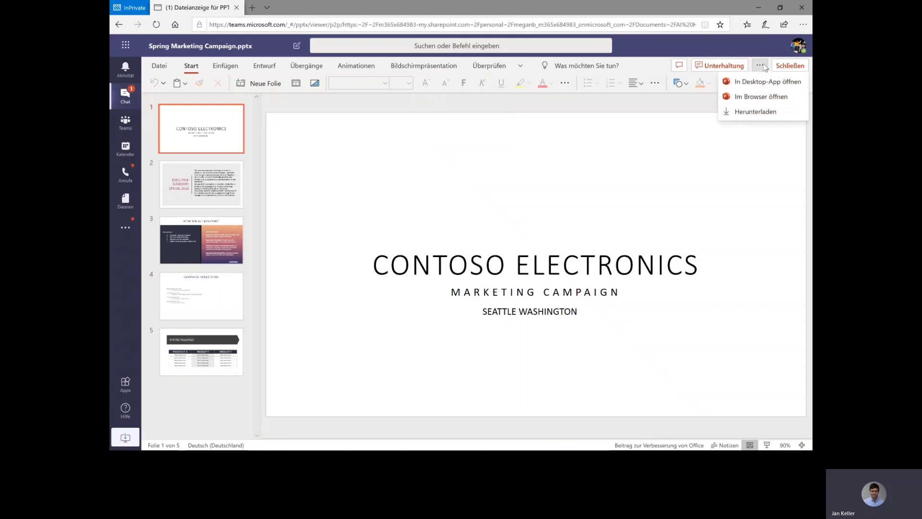